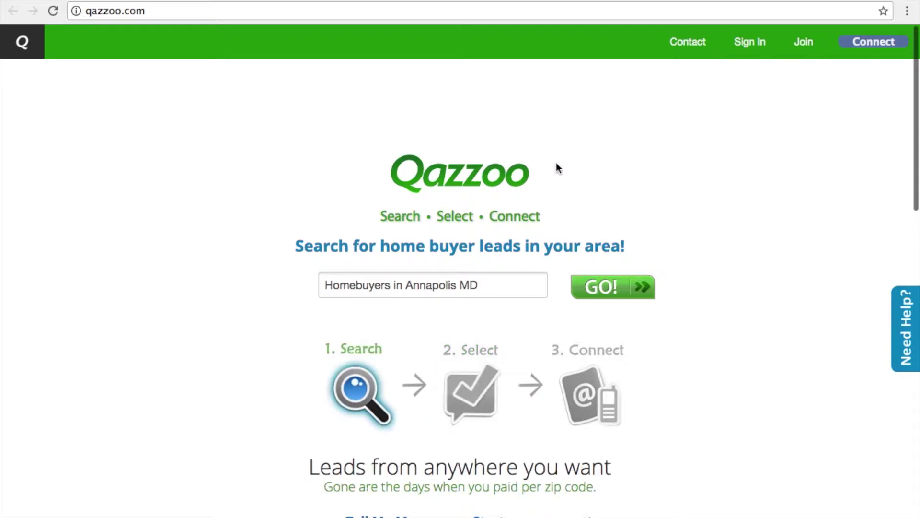
Step: Open the Qazzoo sign-in page and focus the User Name field
click(766, 44)
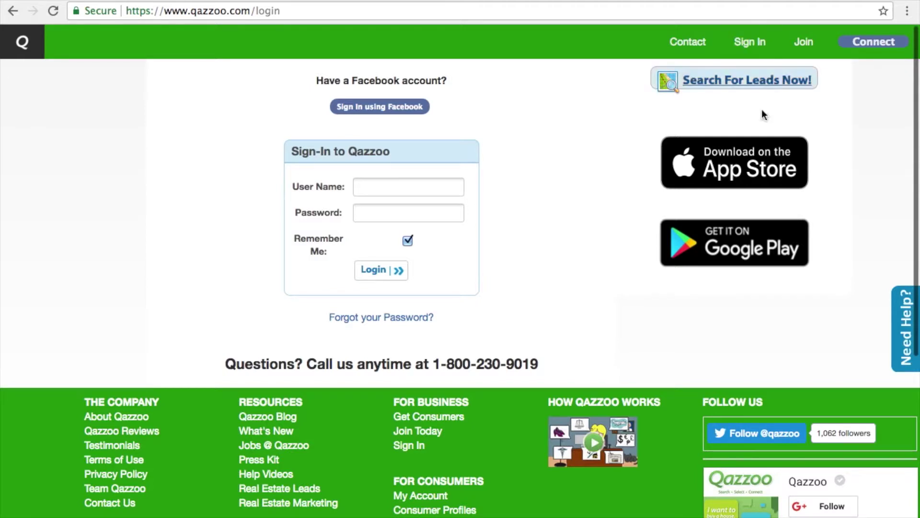
click(405, 186)
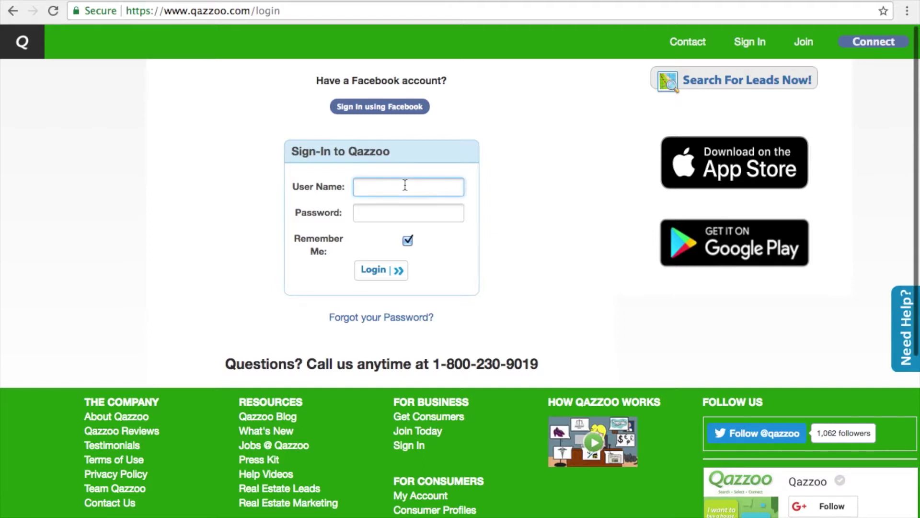
text(qazzoovideo)
Step: Confirm the username qazzoovideo and move to the Password field
key(Tab)
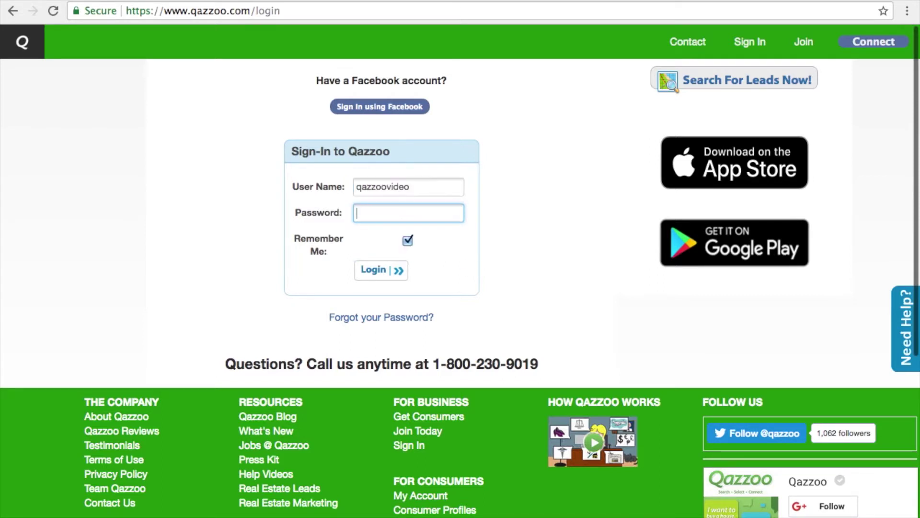
text(••)
text(•••••)
text(••)
text(••)
Step: Leave Remember Me checked and log in to Qazzoo
click(412, 238)
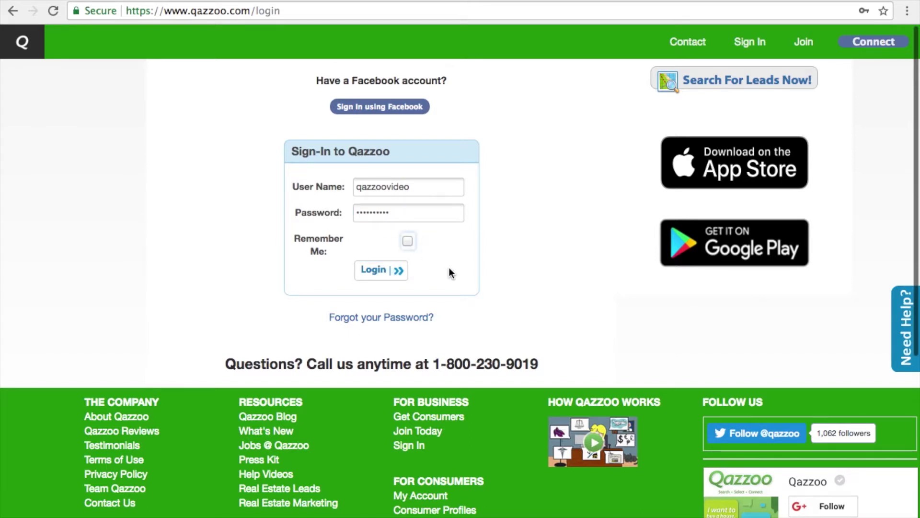
click(408, 241)
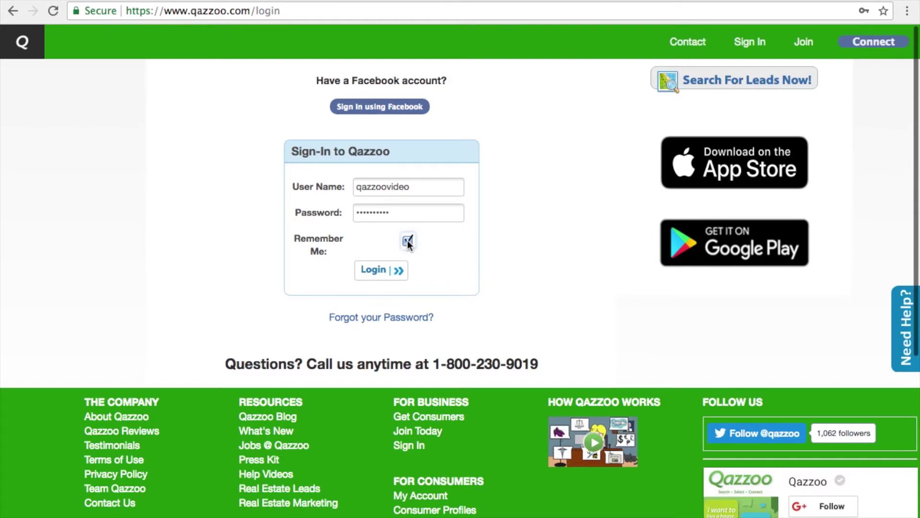
click(389, 280)
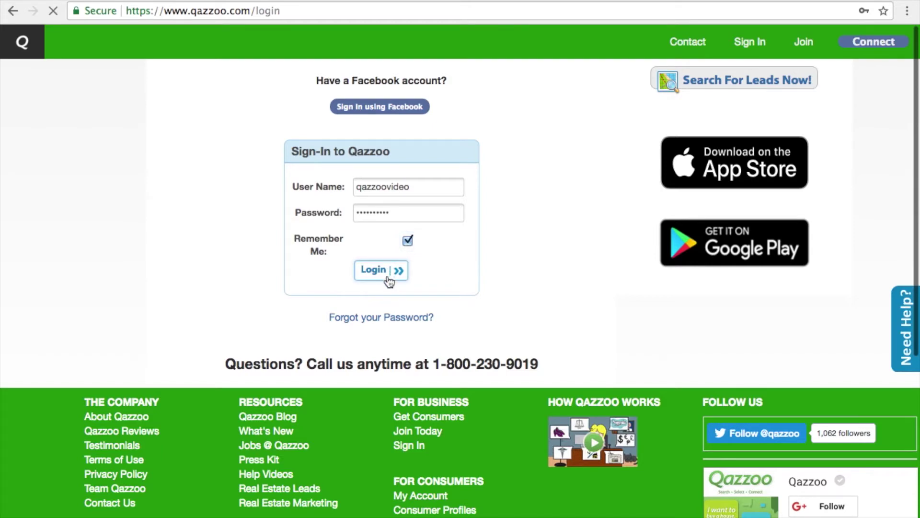